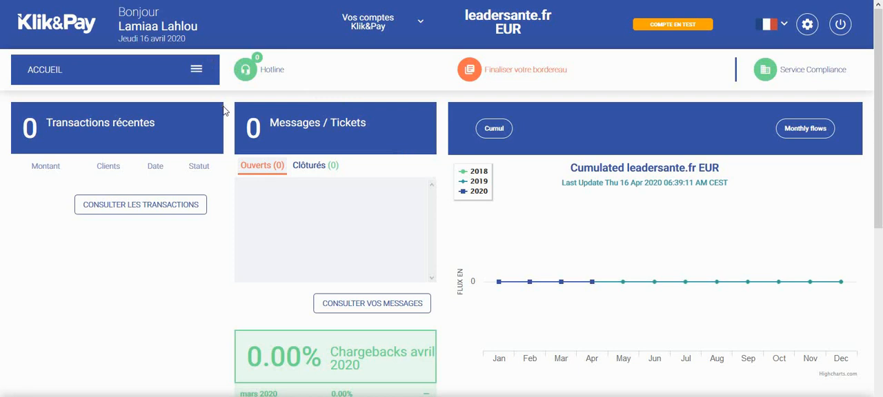
Open the Paiement par Email/SMS page from the Gestion des opérations section
{"action": "left_click", "coordinate": [420, 23]}
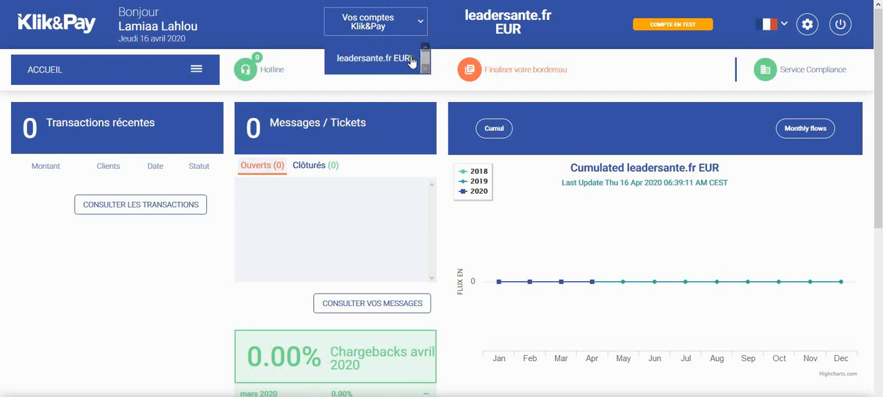
{"action": "left_click", "coordinate": [197, 71]}
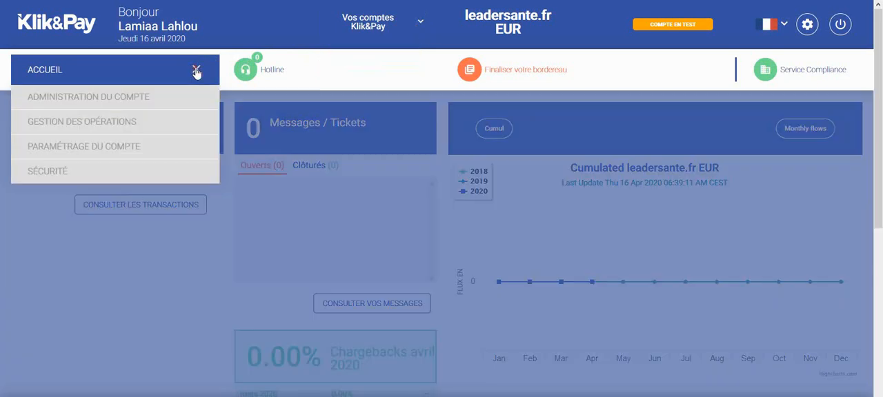
{"action": "left_click", "coordinate": [155, 122]}
{"action": "left_click", "coordinate": [108, 225]}
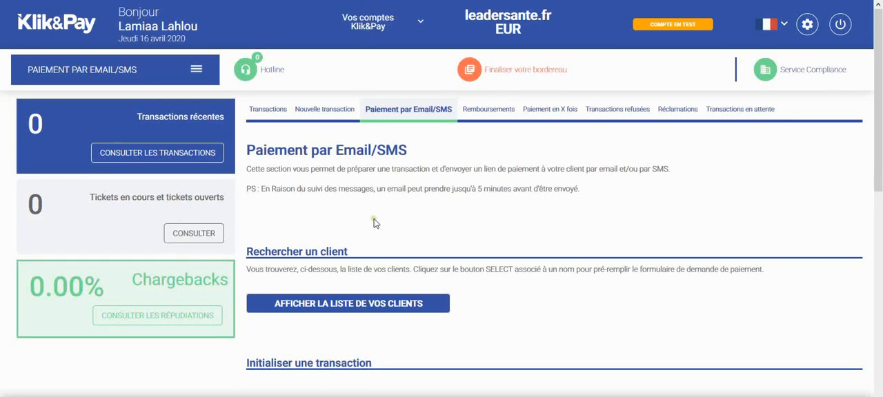
Enter the client's first name and last name in the Initialiser une transaction form
{"action": "scroll", "coordinate": [374, 222], "scroll_direction": "down", "scroll_amount": 1}
{"action": "scroll", "coordinate": [373, 221], "scroll_direction": "down", "scroll_amount": 1}
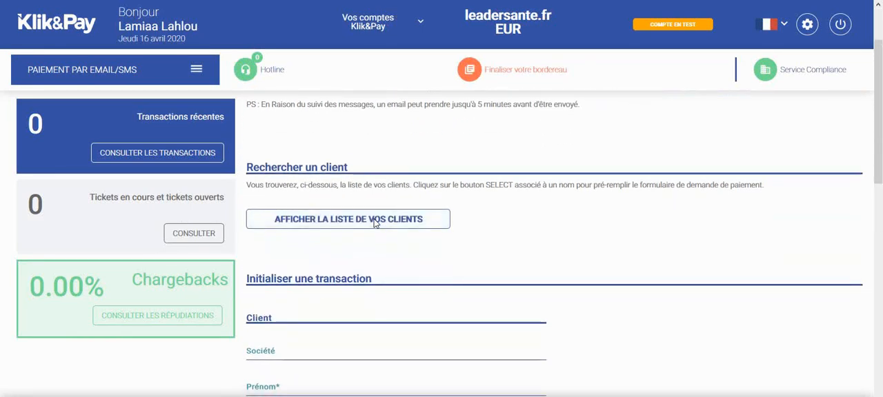
{"action": "scroll", "coordinate": [449, 266], "scroll_direction": "down", "scroll_amount": 5}
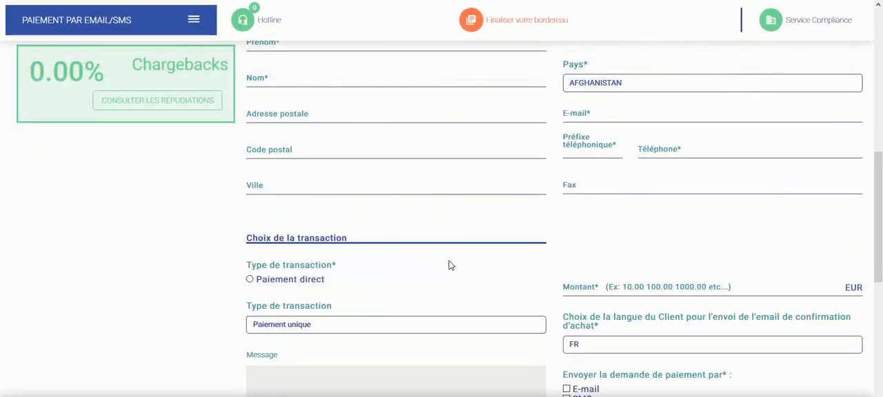
{"action": "scroll", "coordinate": [448, 266], "scroll_direction": "up", "scroll_amount": 4}
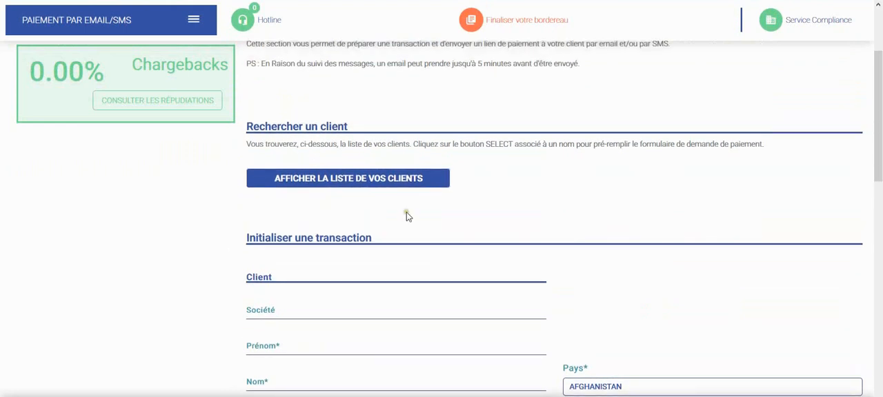
{"action": "left_click", "coordinate": [387, 184]}
{"action": "scroll", "coordinate": [505, 290], "scroll_direction": "down", "scroll_amount": 3}
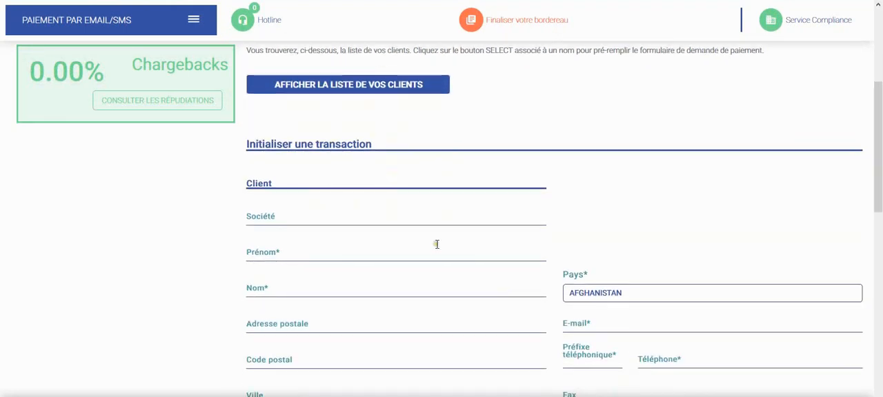
{"action": "left_click", "coordinate": [374, 250]}
{"action": "left_click", "coordinate": [276, 282]}
Enter the client's street address, postal code and city
{"action": "left_click", "coordinate": [285, 328]}
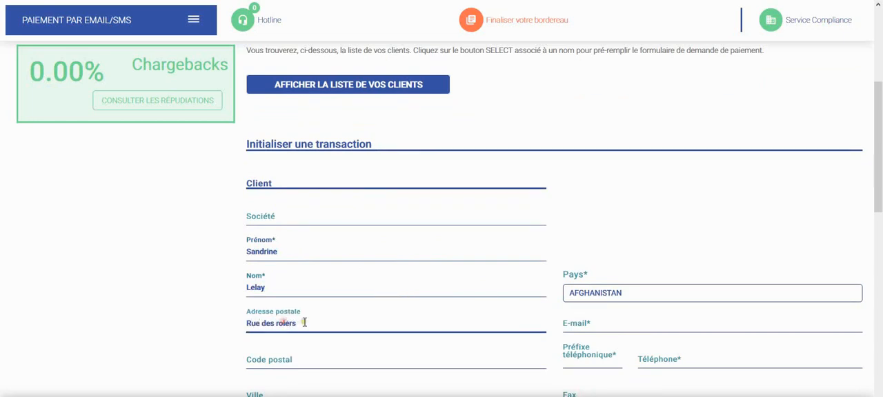
{"action": "left_click", "coordinate": [289, 354]}
{"action": "type", "text": "35000"}
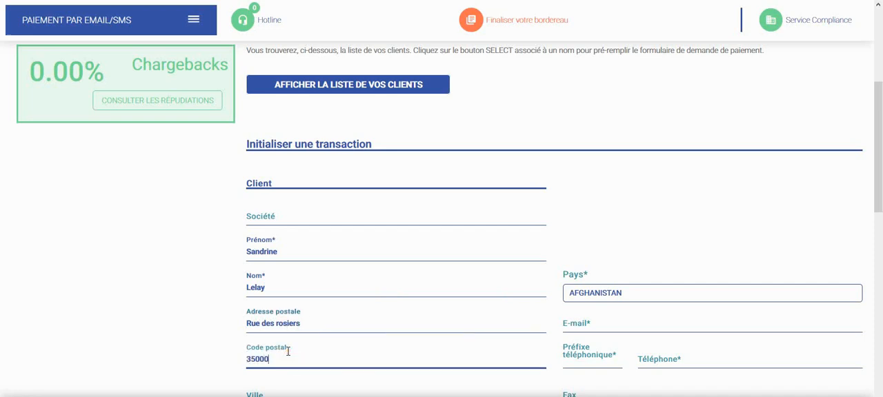
{"action": "scroll", "coordinate": [288, 351], "scroll_direction": "down", "scroll_amount": 1}
{"action": "left_click", "coordinate": [278, 322]}
{"action": "type", "text": "RENNES"}
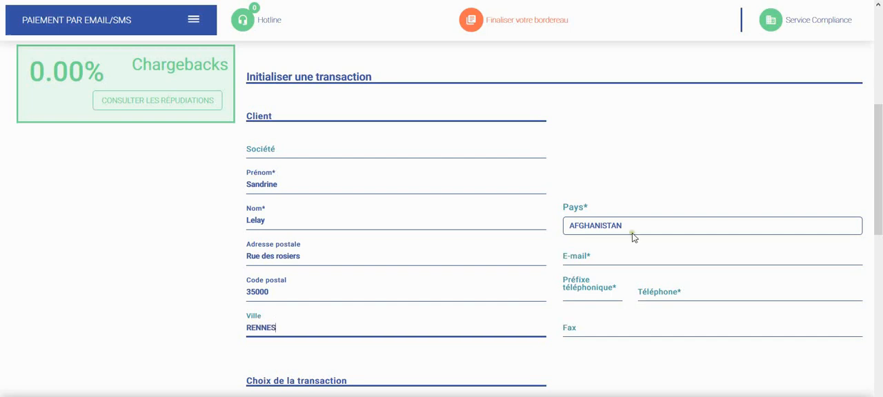
Set the client's country to France and fill in the client's e-mail and phone number
{"action": "left_click", "coordinate": [636, 227]}
{"action": "type", "text": "fr"}
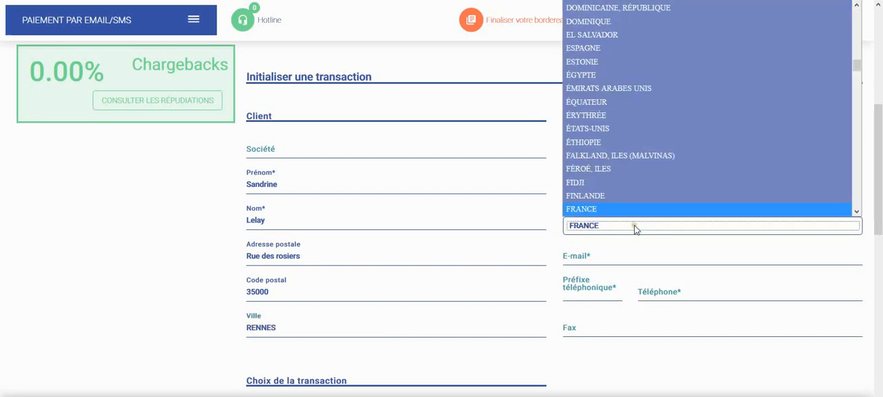
{"action": "left_click", "coordinate": [615, 256]}
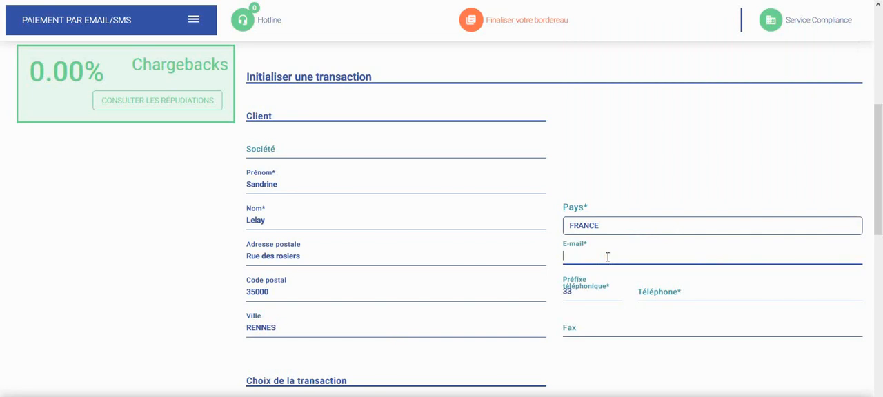
{"action": "left_click", "coordinate": [674, 292]}
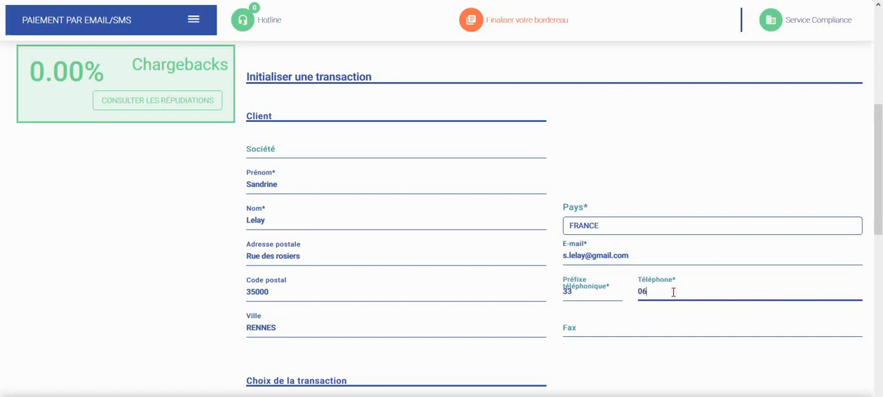
Set the transaction amount to 60 EUR and select Paiement direct as the transaction type
{"action": "scroll", "coordinate": [591, 306], "scroll_direction": "down", "scroll_amount": 3}
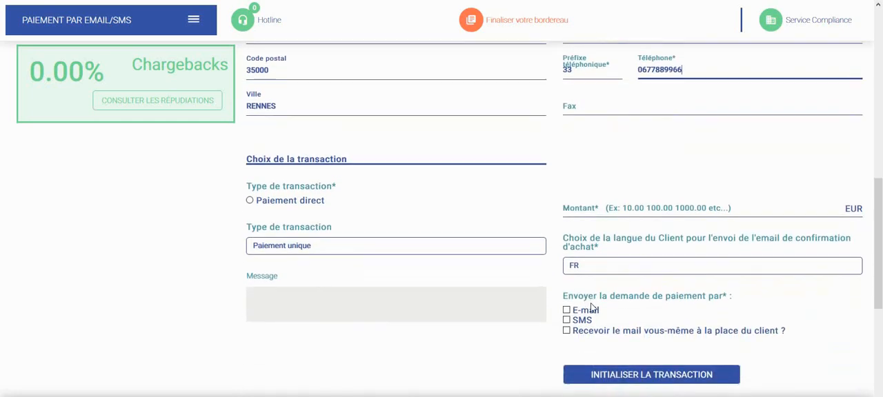
{"action": "left_click", "coordinate": [656, 205]}
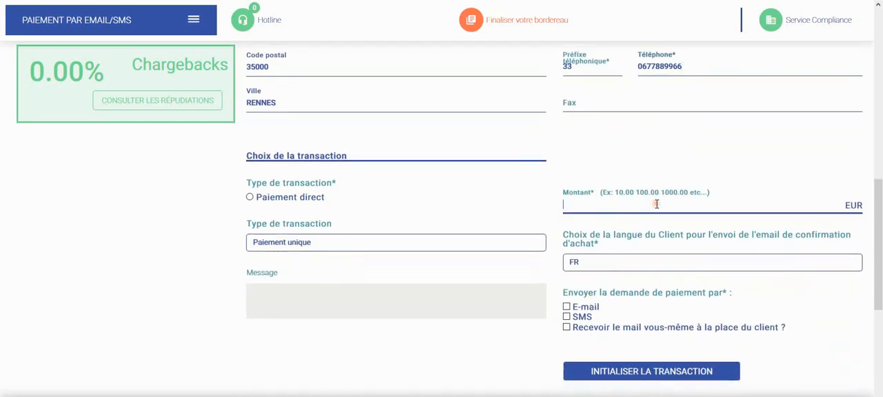
{"action": "type", "text": "60"}
{"action": "left_click", "coordinate": [250, 197]}
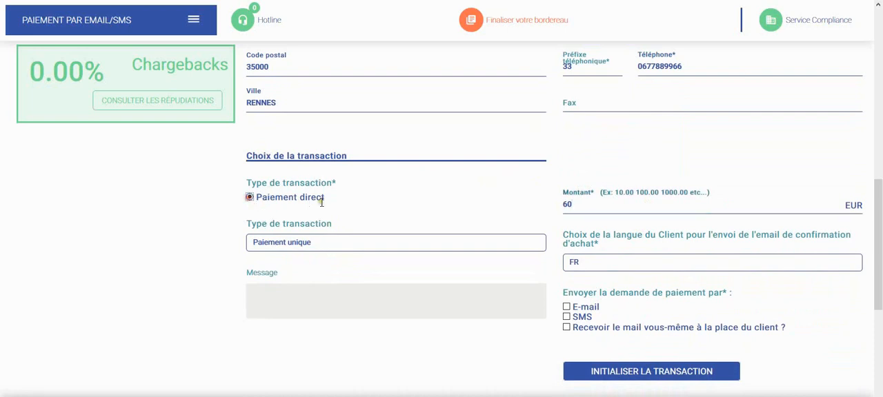
Try the Paiement en X fois type with 2 Échéances, and return the transaction to Paiement unique
{"action": "left_click", "coordinate": [273, 245]}
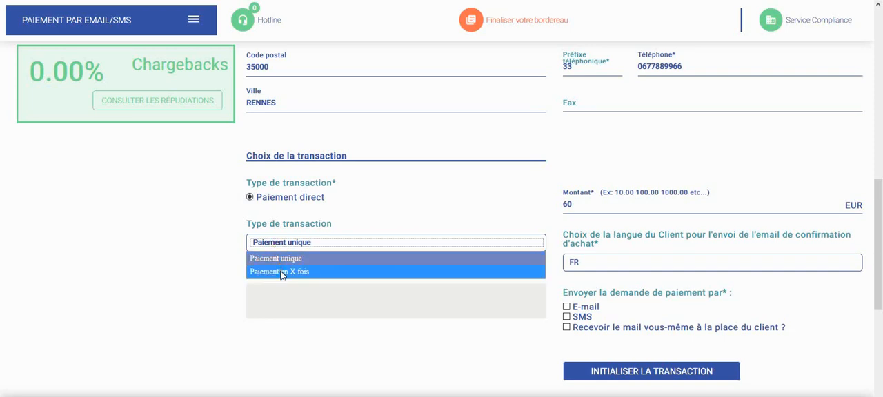
{"action": "left_click", "coordinate": [282, 273]}
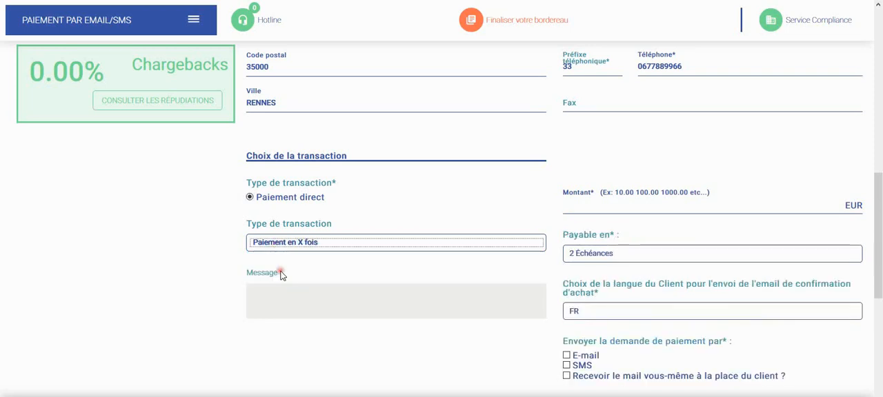
{"action": "left_click", "coordinate": [636, 253]}
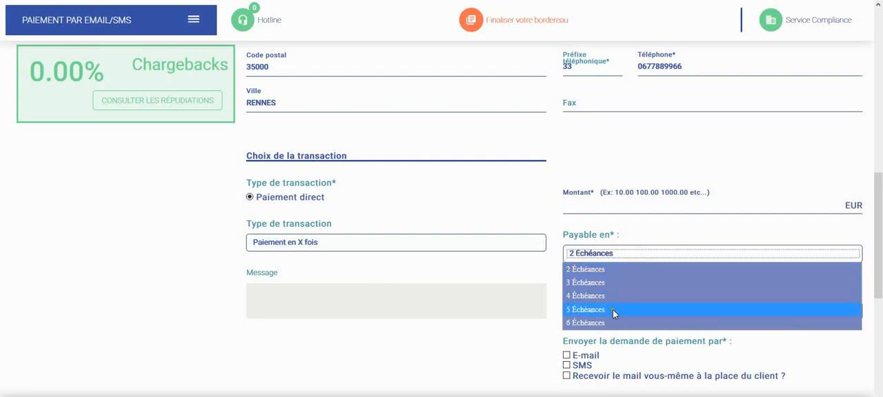
{"action": "left_click", "coordinate": [612, 271]}
{"action": "left_click", "coordinate": [454, 242]}
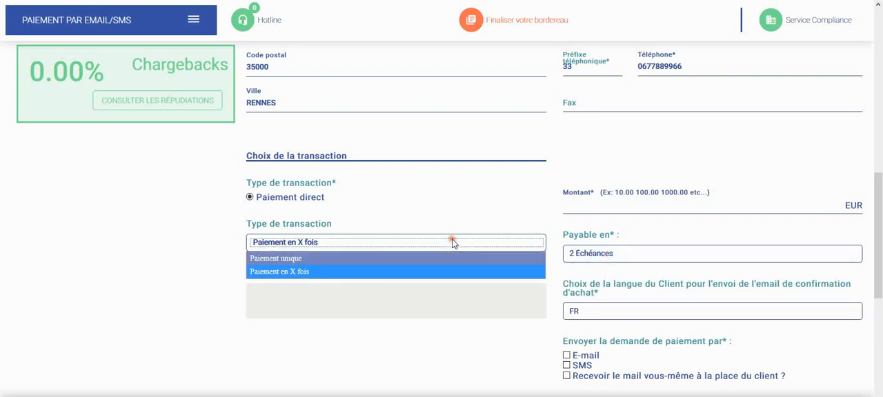
{"action": "left_click", "coordinate": [400, 258]}
Write the client message "Bonjour Madame, Merci pour votre commande La Pharmacie Centrale", with blank lines between the greeting, thanks and signature
{"action": "left_click", "coordinate": [341, 299]}
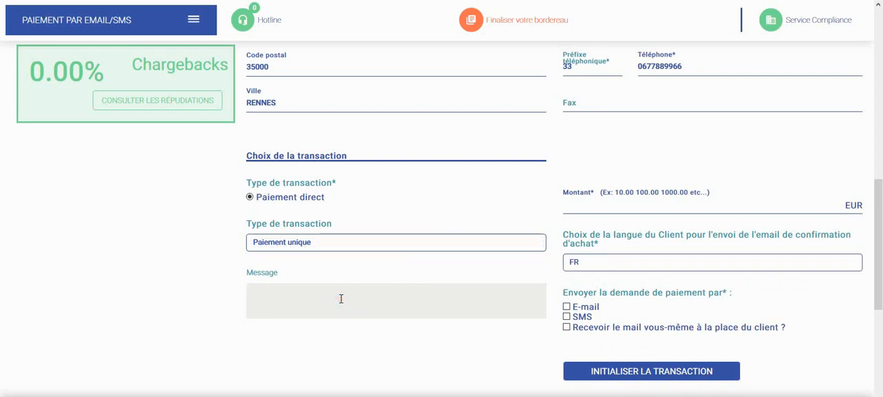
{"action": "type", "text": "Bonjour Mad"}
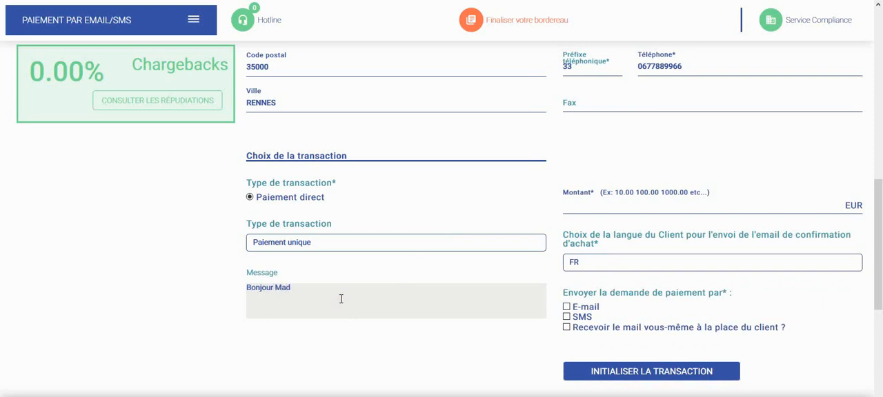
{"action": "type", "text": "ame,"}
{"action": "key", "text": "Return"}
{"action": "key", "text": "Return"}
{"action": "type", "text": "Merci pour votre commande"}
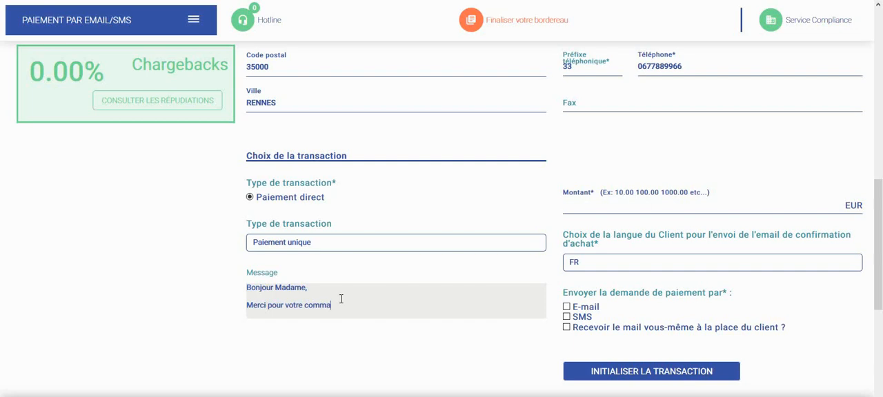
{"action": "key", "text": "Return"}
{"action": "key", "text": "Return"}
{"action": "type", "text": "La Pharmacie Centrale"}
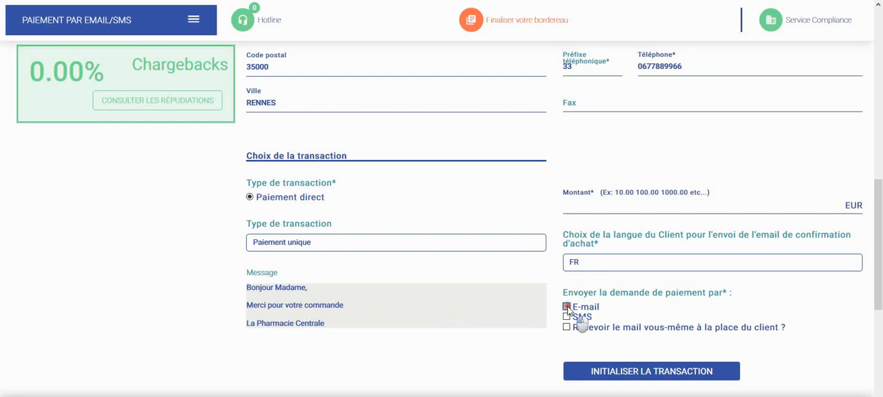
Try the SMS and self-receipt delivery options for the payment request, and leave only E-mail ticked
{"action": "left_click", "coordinate": [567, 307]}
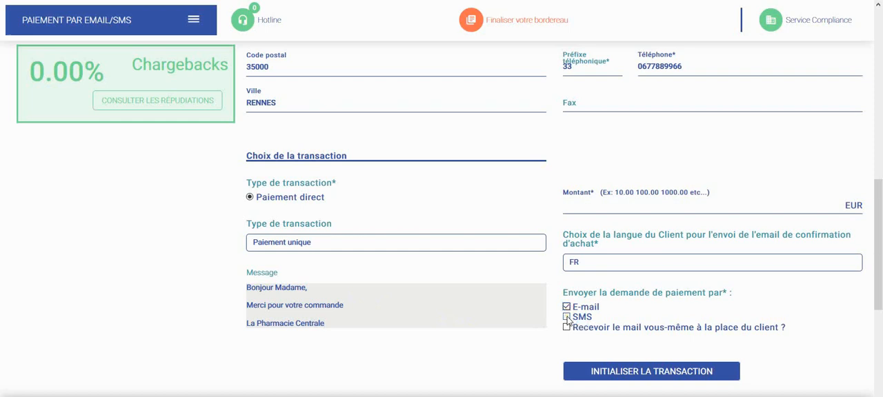
{"action": "left_click", "coordinate": [567, 317]}
{"action": "left_click", "coordinate": [567, 317]}
{"action": "left_click", "coordinate": [568, 307]}
{"action": "left_click", "coordinate": [567, 328]}
{"action": "left_click", "coordinate": [567, 329]}
{"action": "left_click", "coordinate": [567, 328]}
{"action": "left_click", "coordinate": [567, 307]}
Check the filled-in form and try to initialise the transaction
{"action": "scroll", "coordinate": [618, 355], "scroll_direction": "up", "scroll_amount": 5}
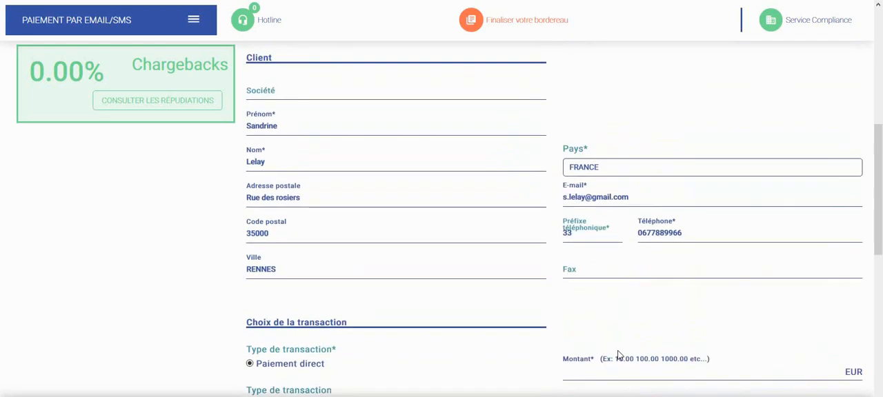
{"action": "scroll", "coordinate": [619, 355], "scroll_direction": "down", "scroll_amount": 5}
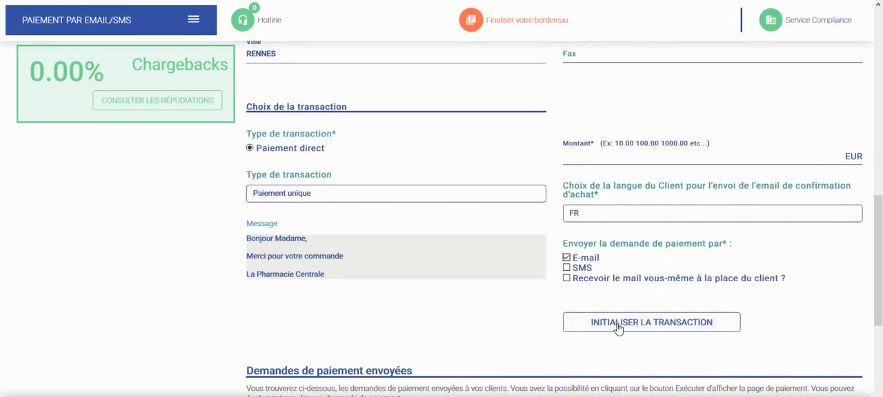
{"action": "left_click", "coordinate": [618, 328]}
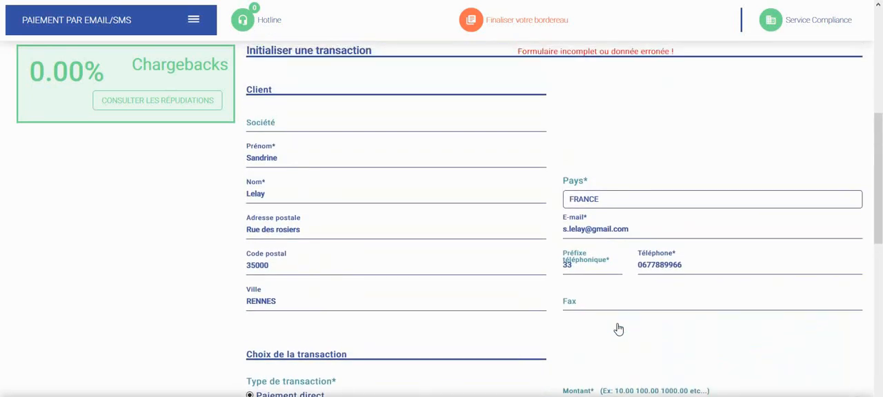
Set the amount to 60 EUR, and initialise and confirm the transaction to send the payment request
{"action": "scroll", "coordinate": [618, 329], "scroll_direction": "down", "scroll_amount": 3}
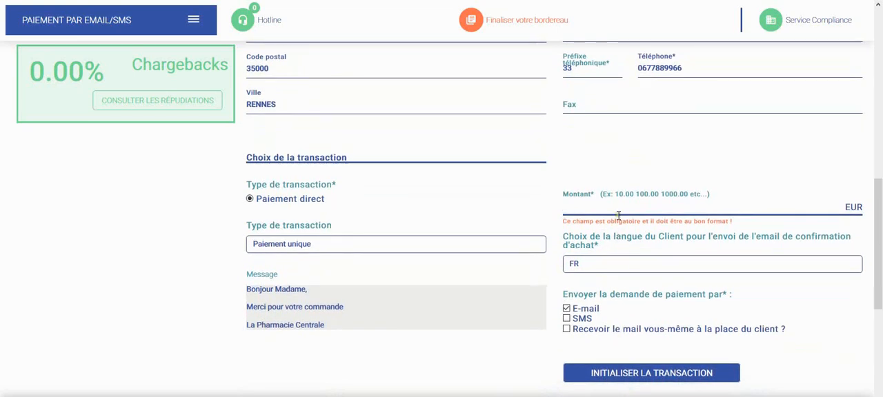
{"action": "type", "text": "60"}
{"action": "left_click", "coordinate": [618, 377]}
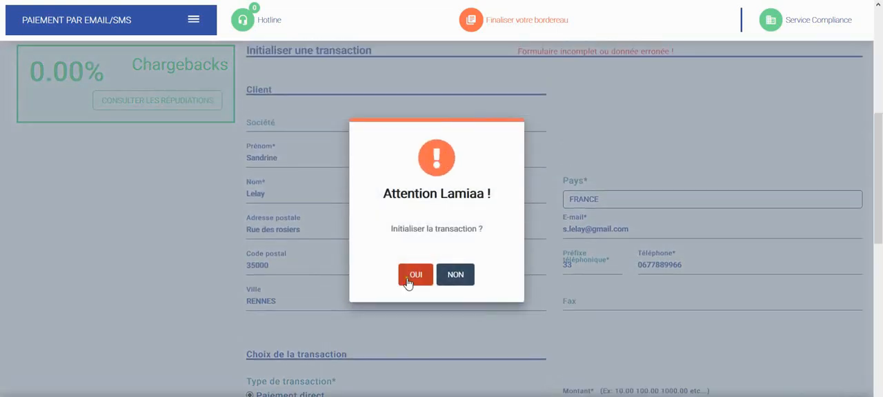
{"action": "left_click", "coordinate": [412, 275]}
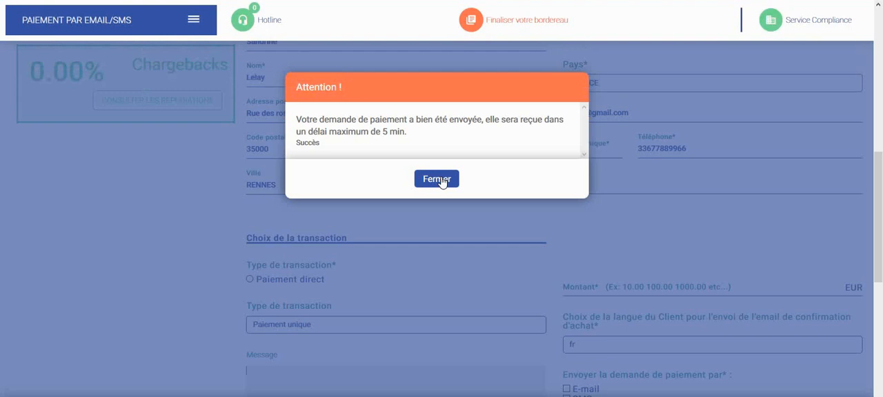
{"action": "left_click", "coordinate": [440, 180]}
Display the list of sent payment requests and open the 60.00 request dated 2020-04-16
{"action": "scroll", "coordinate": [439, 181], "scroll_direction": "down", "scroll_amount": 5}
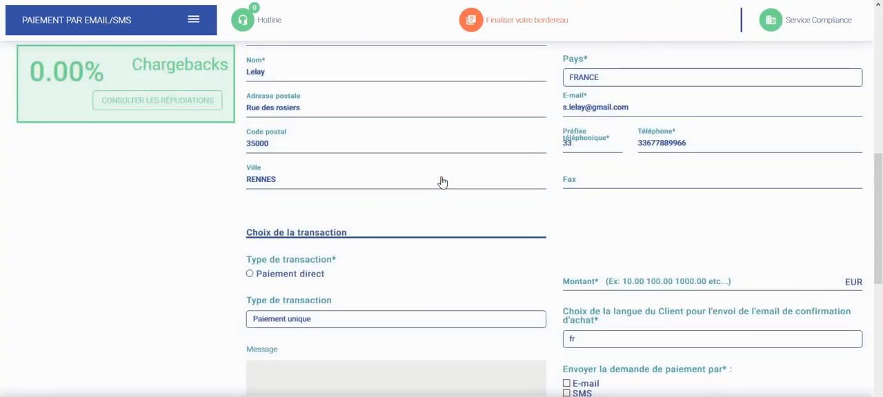
{"action": "left_click", "coordinate": [410, 177]}
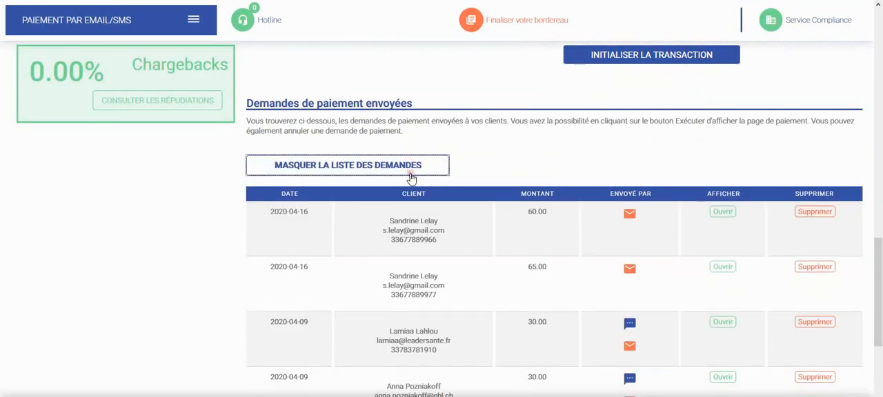
{"action": "scroll", "coordinate": [410, 177], "scroll_direction": "down", "scroll_amount": 2}
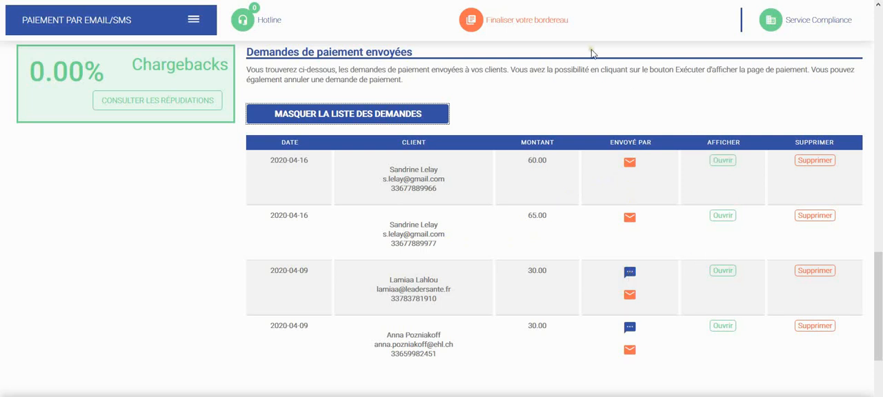
{"action": "left_click", "coordinate": [731, 159]}
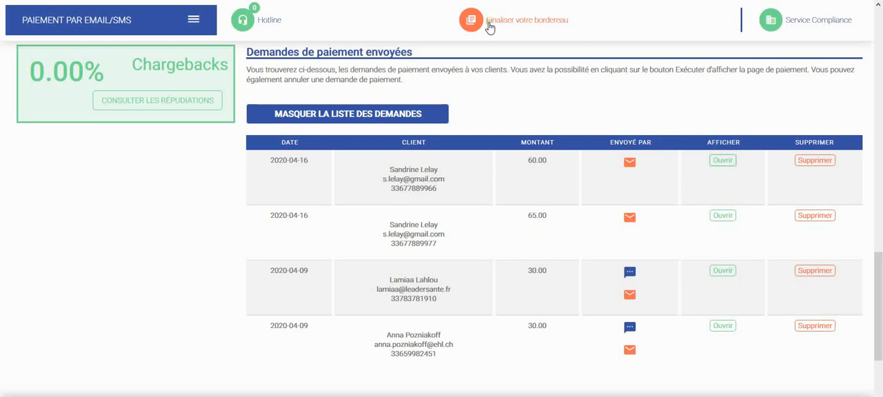